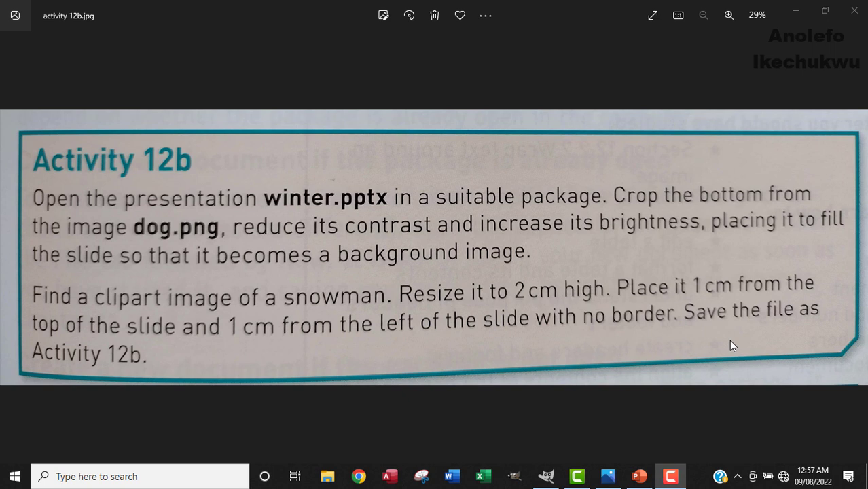
Open winter.pptx from the Chapter 12\Source Files_Chapter 12 folder on the desktop.
click(797, 11)
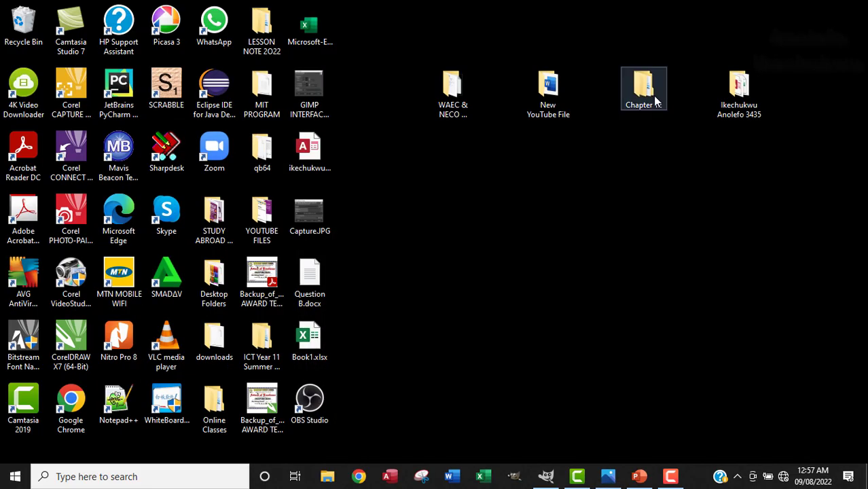
double_click(654, 98)
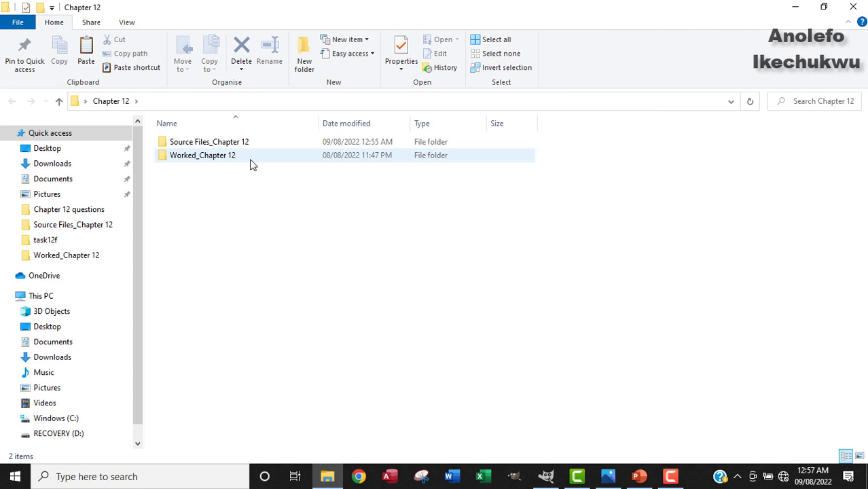
click(214, 146)
double_click(214, 146)
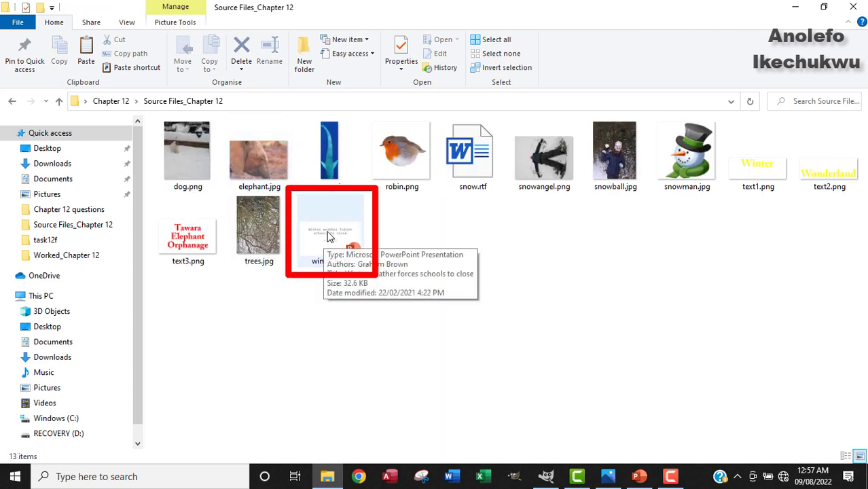
click(328, 235)
double_click(329, 236)
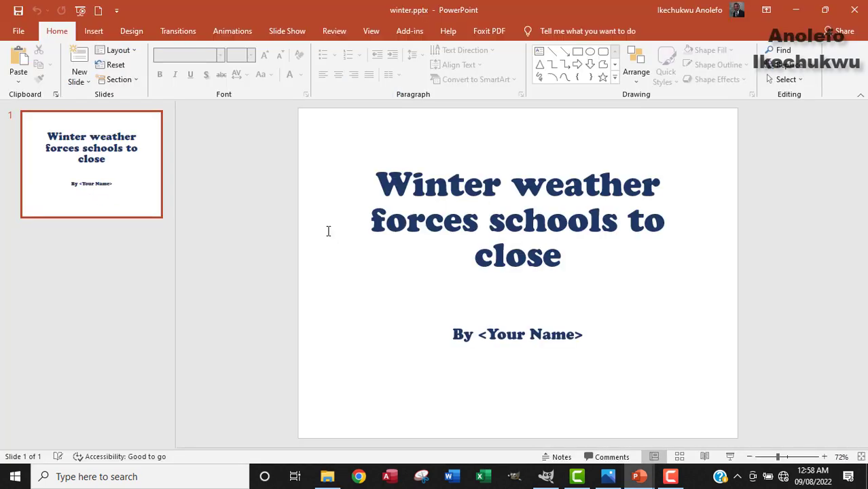
Save the presentation as activity12b in Desktop\Chapter 12\Worked_Chapter 12.
click(18, 31)
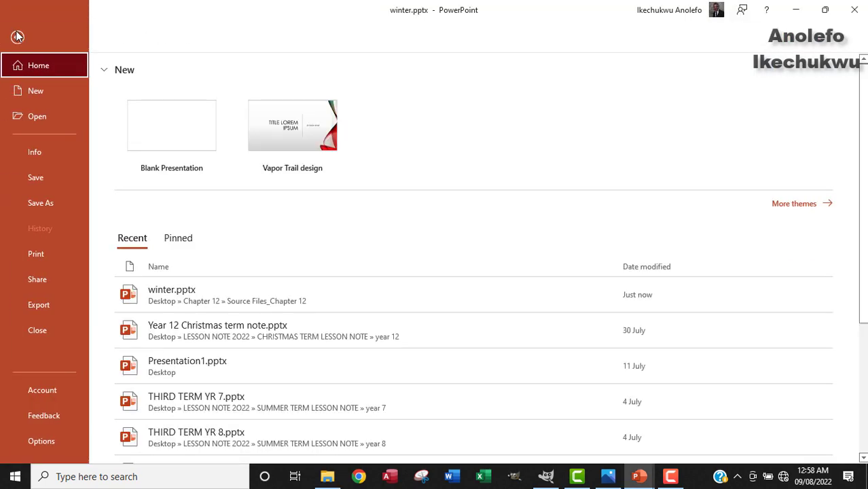
click(47, 207)
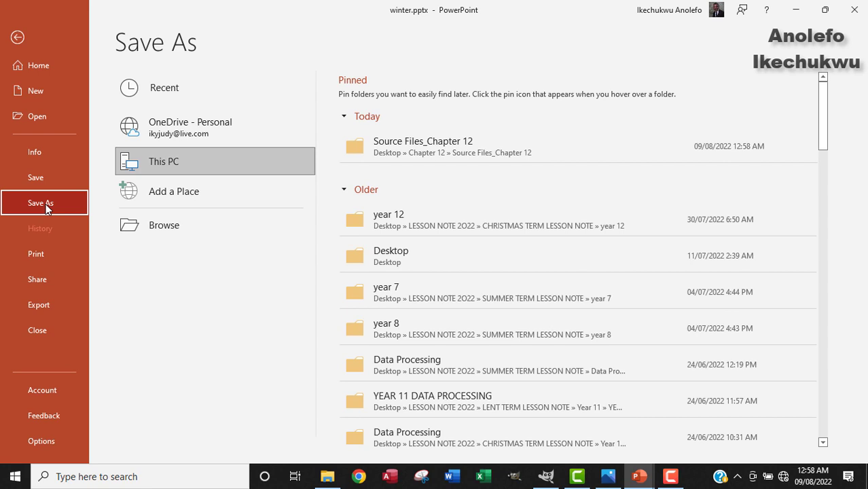
click(190, 238)
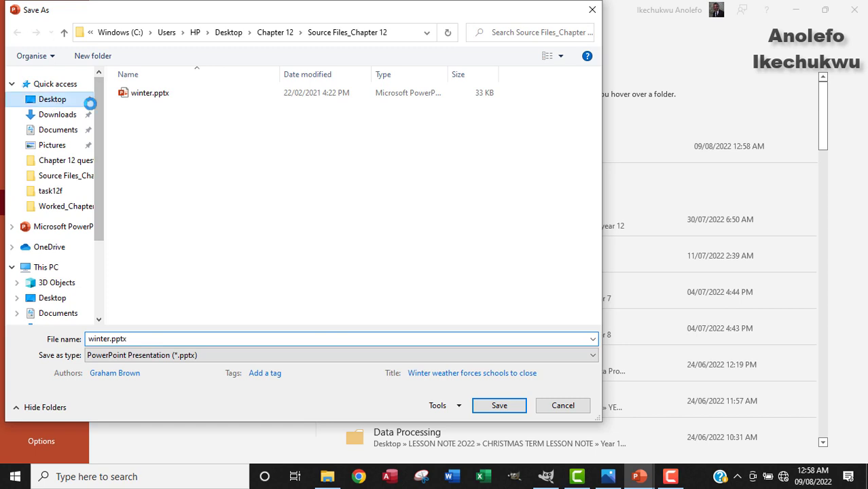
double_click(164, 127)
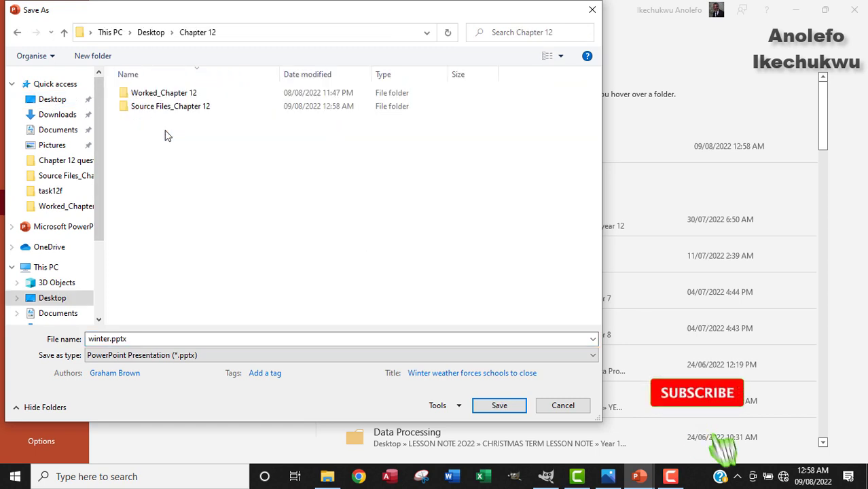
double_click(158, 107)
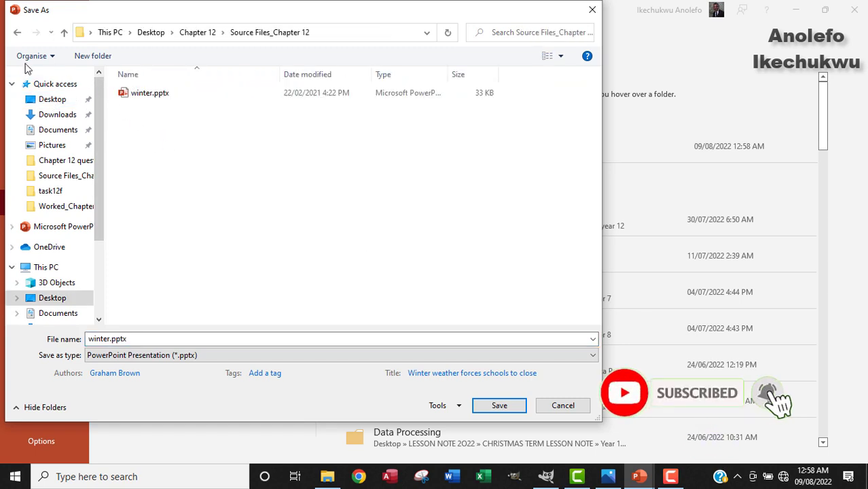
click(17, 32)
click(148, 99)
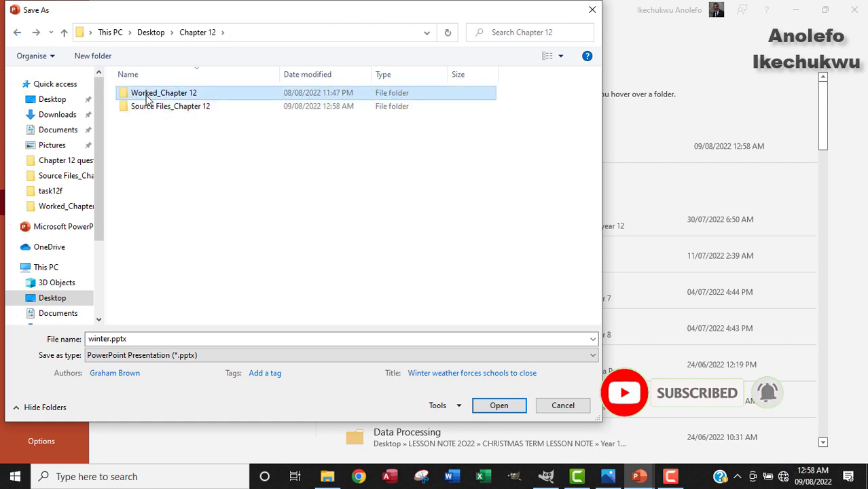
double_click(148, 98)
double_click(155, 343)
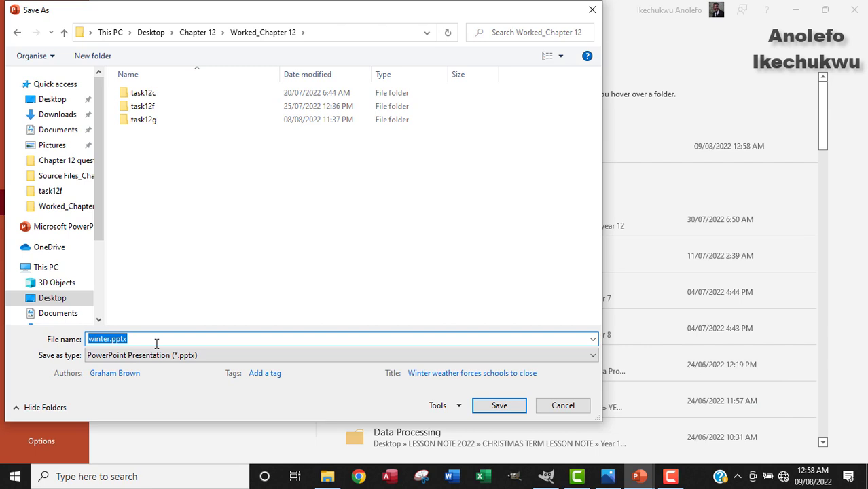
text(activity)
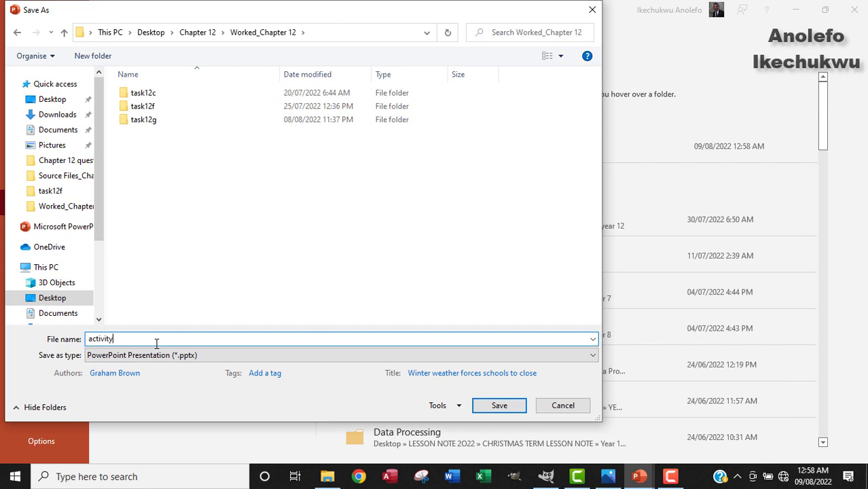
text(12b)
key(Return)
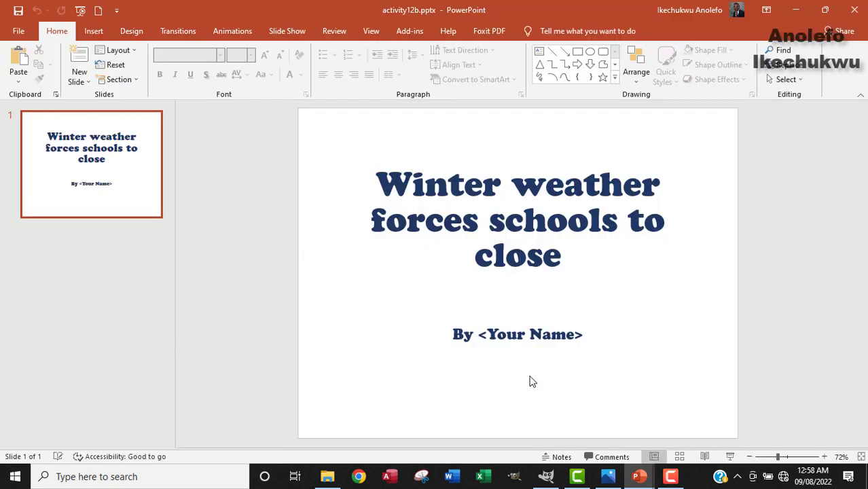
After checking the instructions, insert dog.png from this device onto the title slide.
click(608, 477)
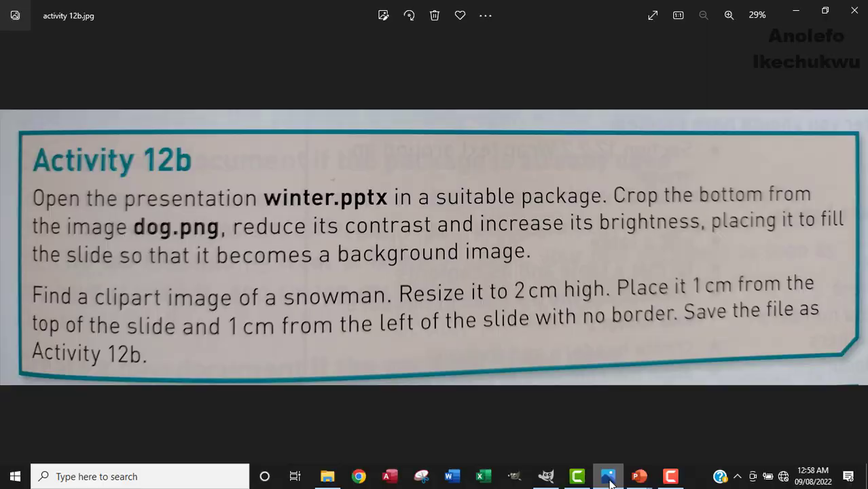
click(608, 478)
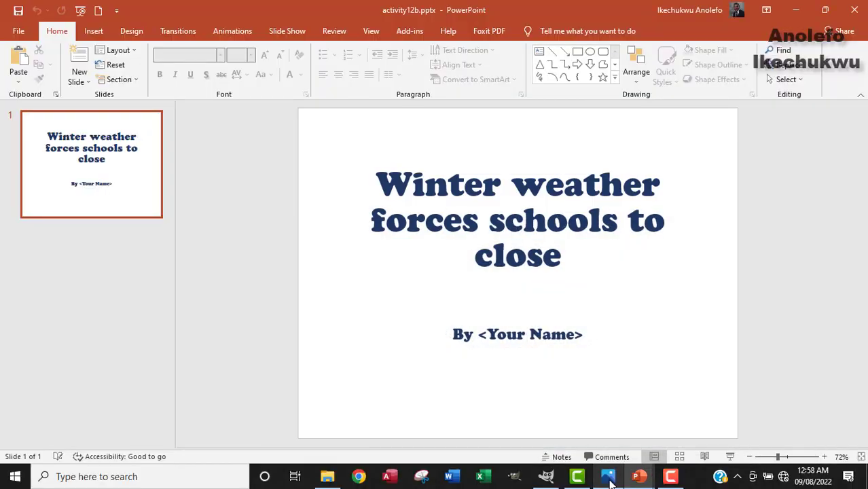
click(93, 31)
click(95, 76)
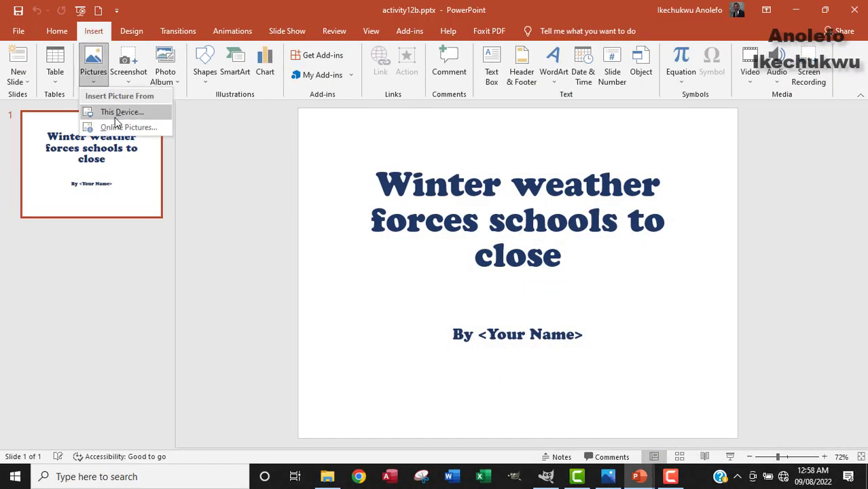
click(117, 116)
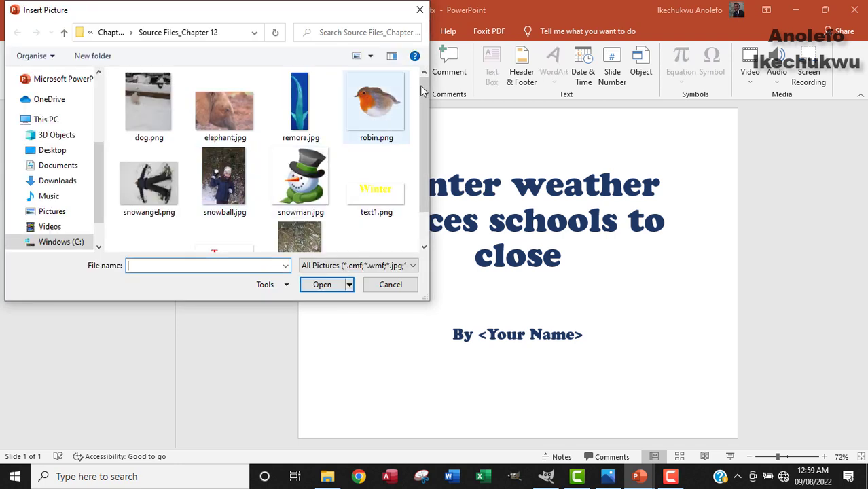
scroll(415, 138, down, 1)
scroll(416, 84, up, 1)
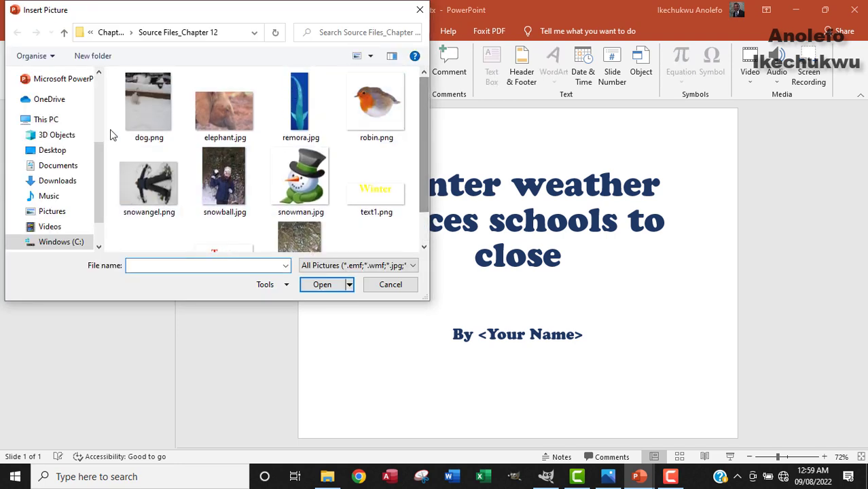
click(142, 112)
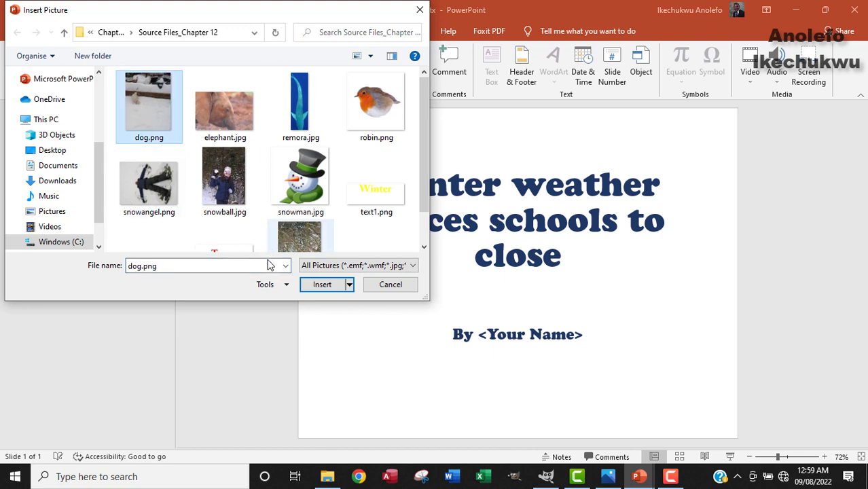
click(322, 286)
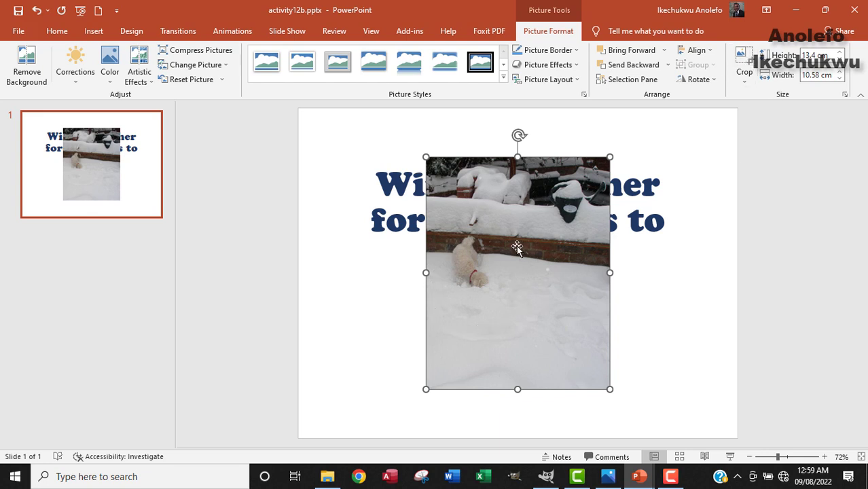
Crop the bottom off the dog photo to 7.89 cm high, then recheck the instructions.
click(743, 62)
drag(517, 388, 508, 293)
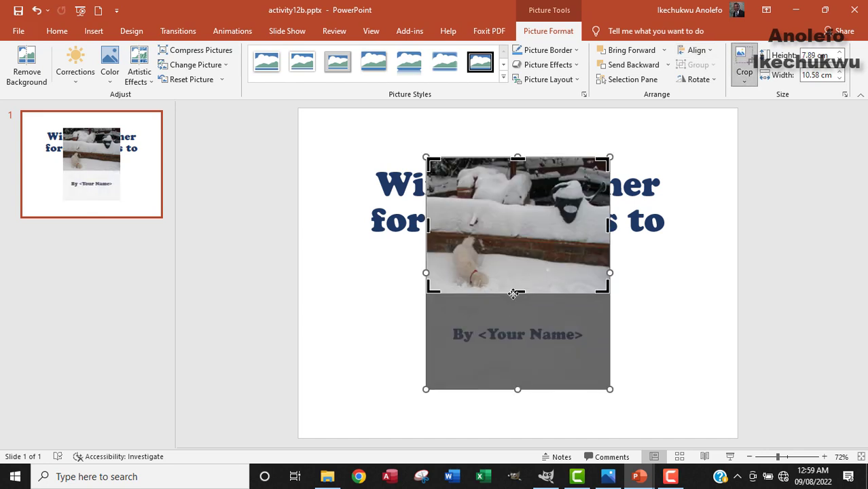
click(745, 71)
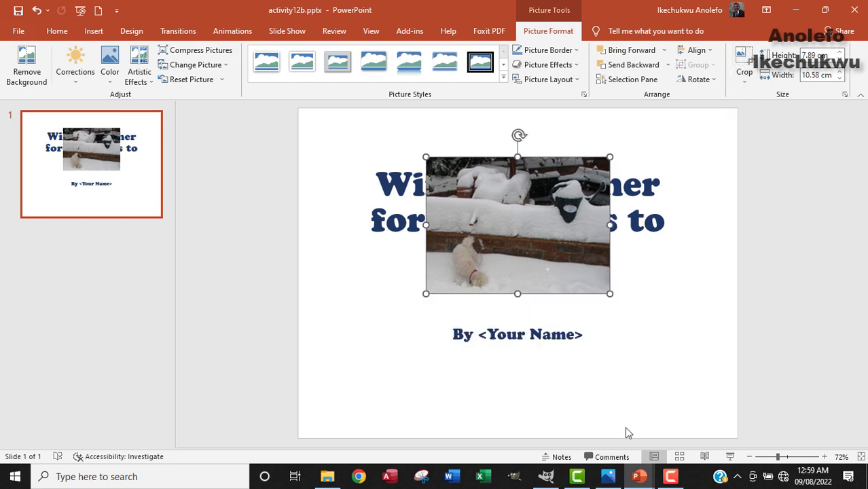
click(611, 478)
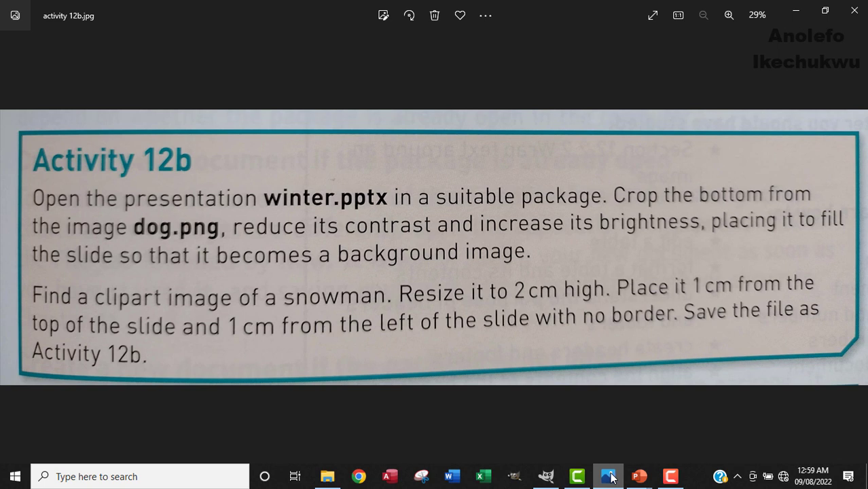
click(611, 477)
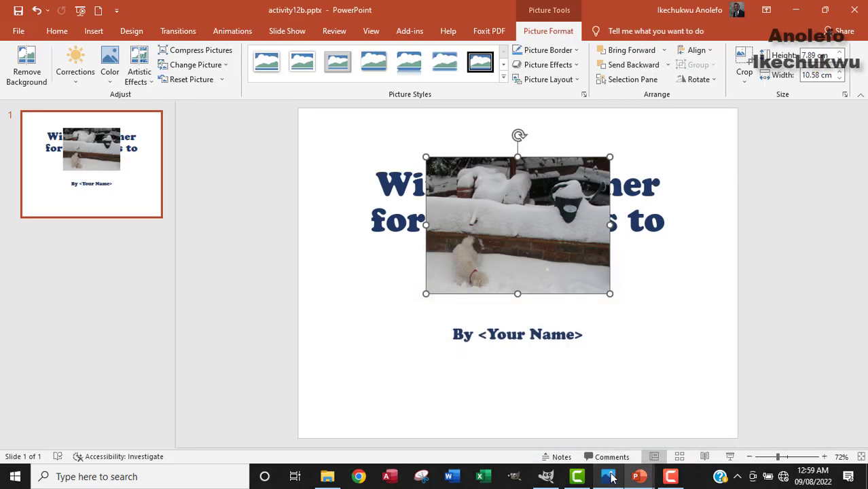
Open Format Picture for the dog photo at its Picture tab settings.
right_click(531, 225)
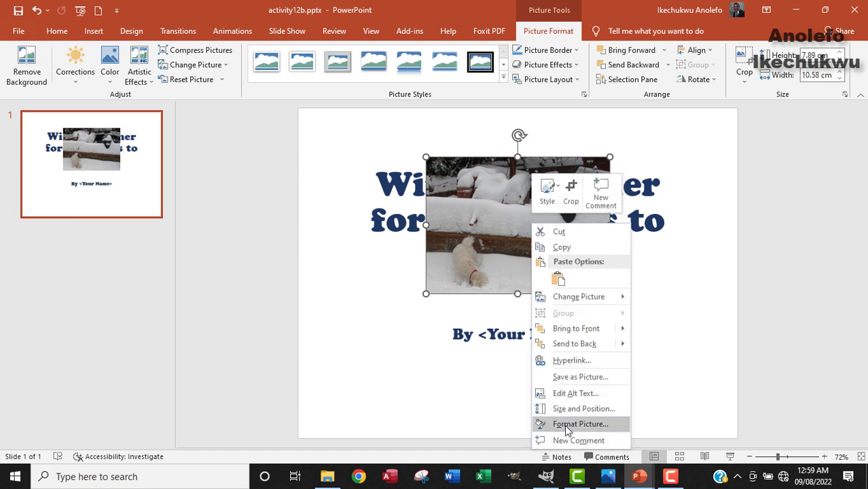
click(571, 424)
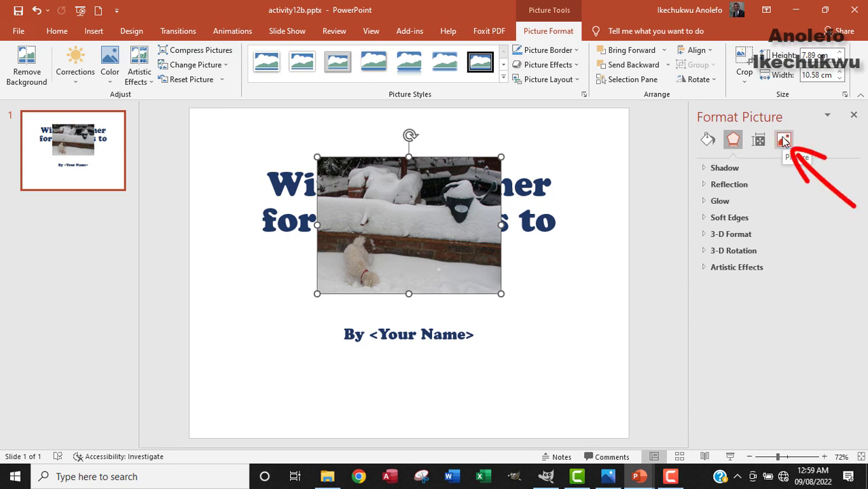
click(785, 140)
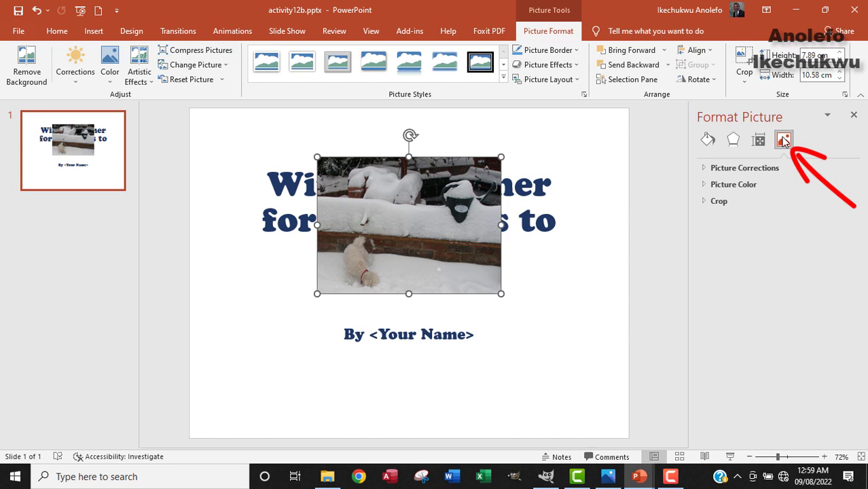
Under Picture Corrections, set the dog photo to 36% brightness and -39% contrast.
click(705, 170)
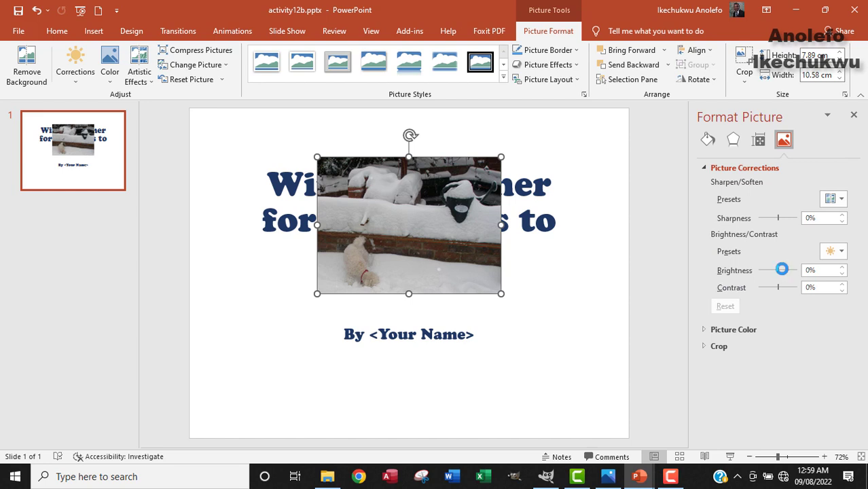
drag(782, 269, 769, 286)
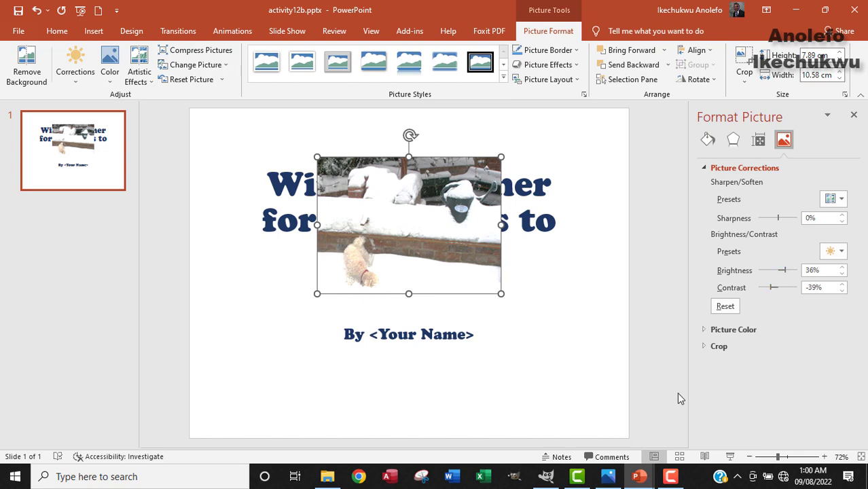
click(608, 477)
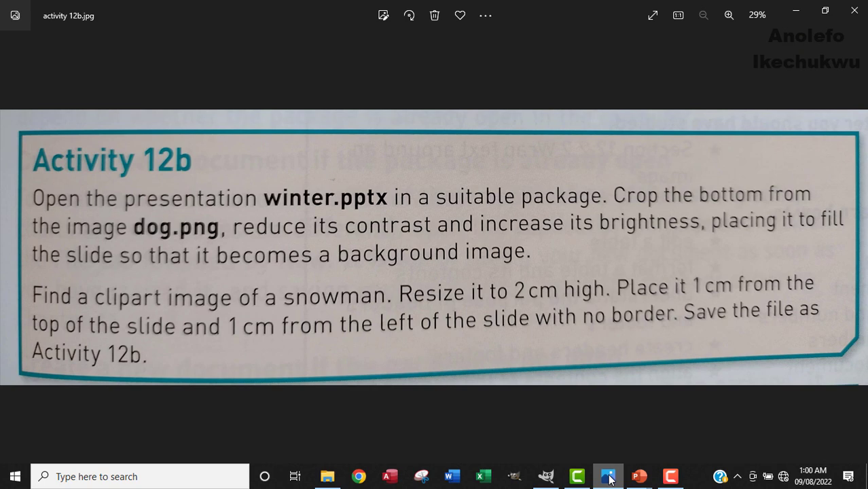
Review the Activity 12b instructions in Photos alongside the adjusted slide.
click(610, 479)
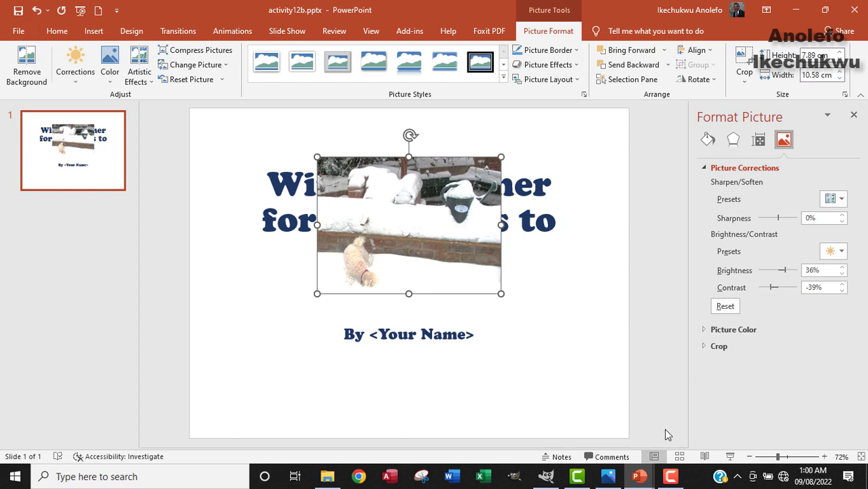
click(610, 479)
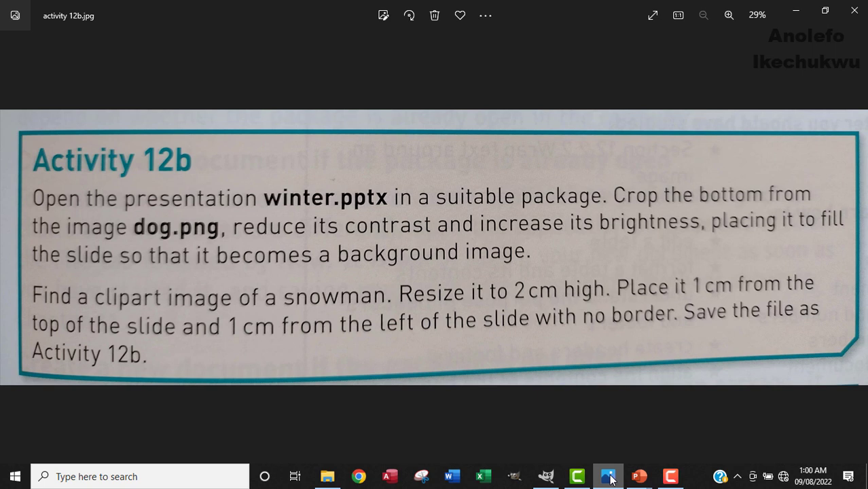
Stretch the dog photo's corners to 19.14 × 25.68 cm so it fills the slide.
click(610, 479)
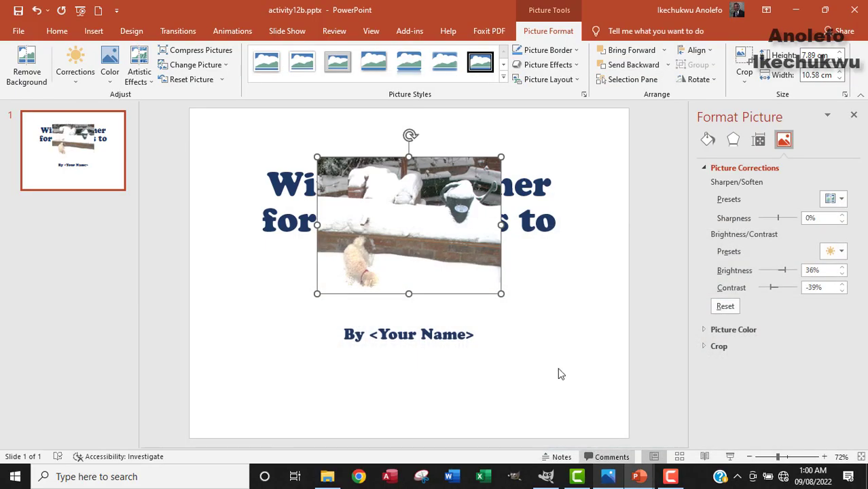
drag(314, 294, 189, 352)
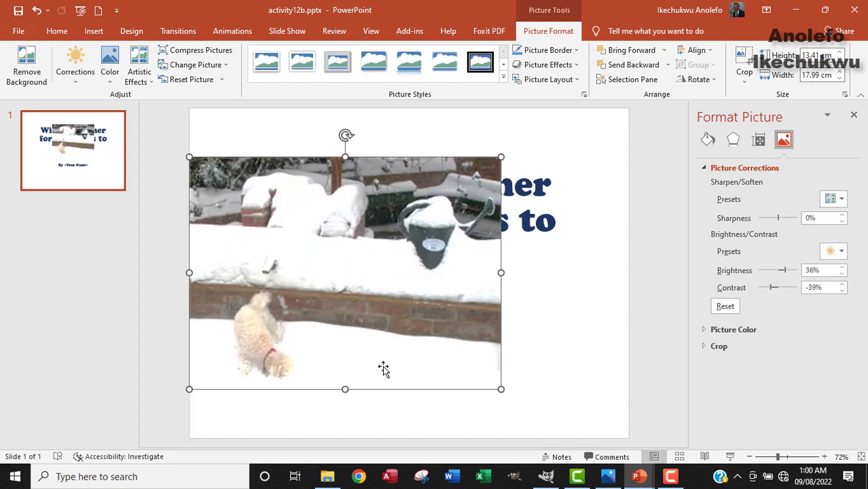
drag(504, 154, 567, 138)
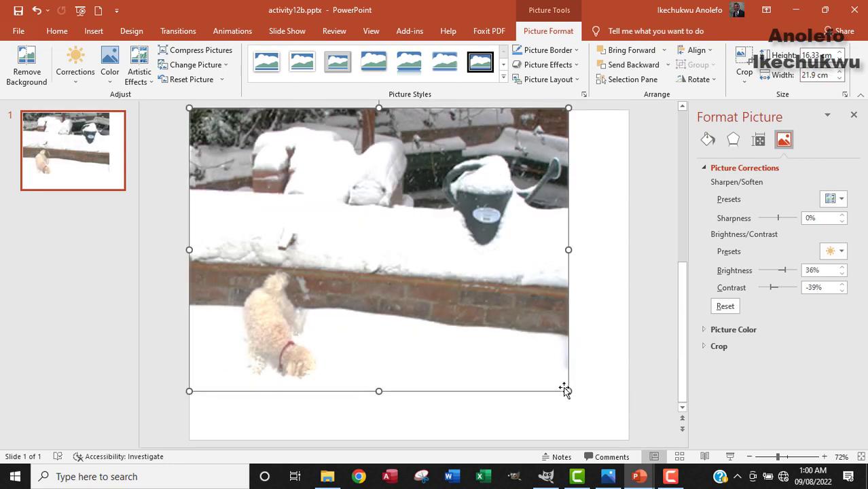
drag(567, 391, 603, 435)
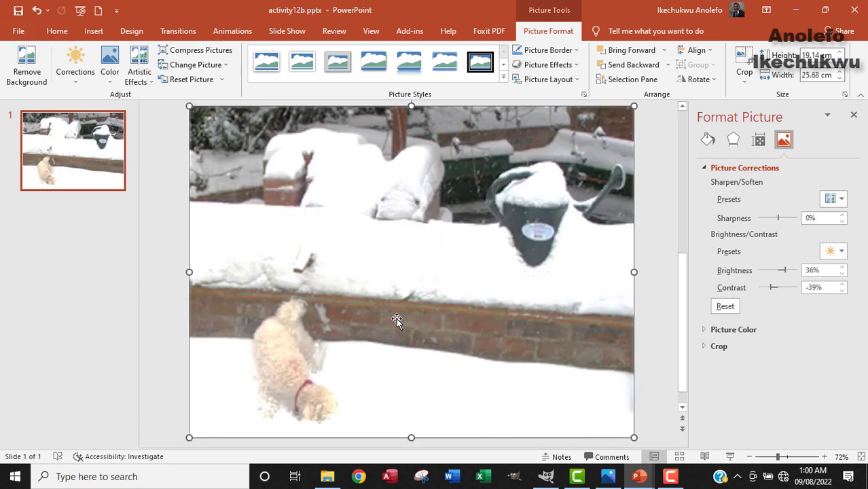
Send the dog photo to back behind the title and subtitle.
right_click(398, 241)
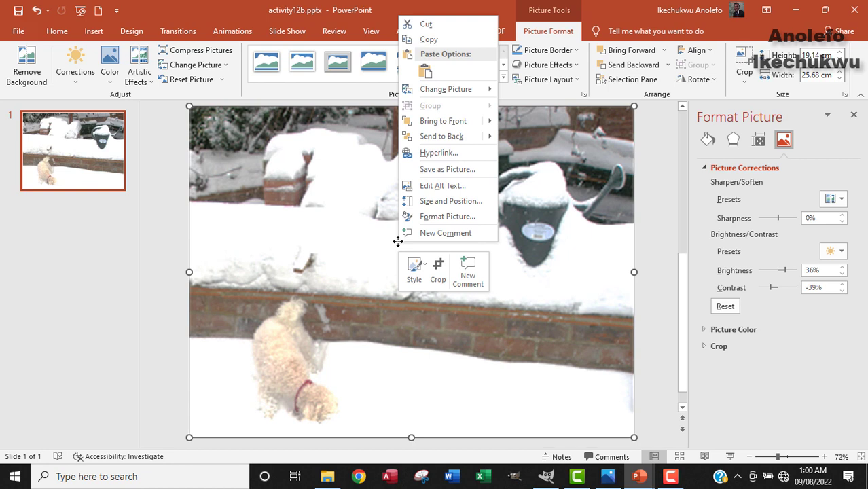
click(442, 138)
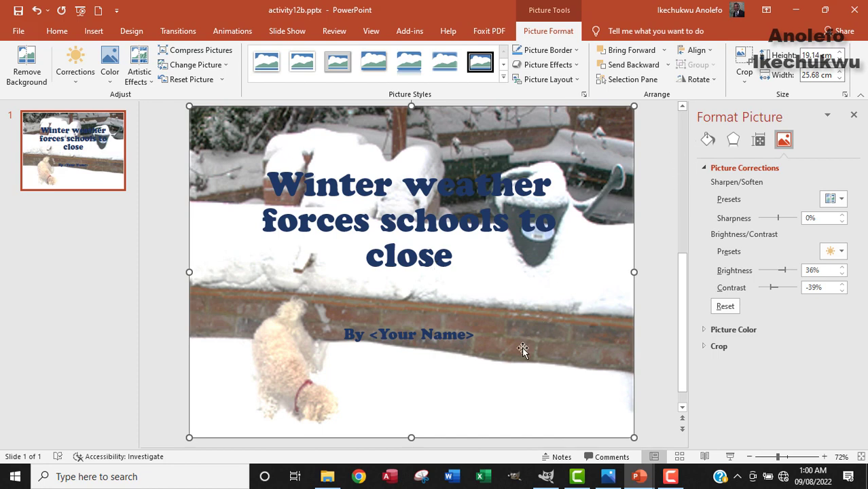
Read the snowman instructions, then switch back to activity12b.pptx in PowerPoint.
click(616, 482)
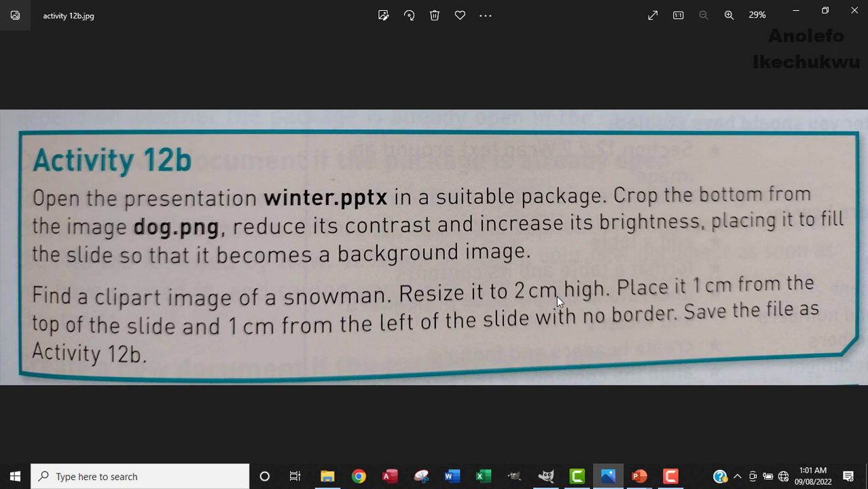
mouse_move(639, 474)
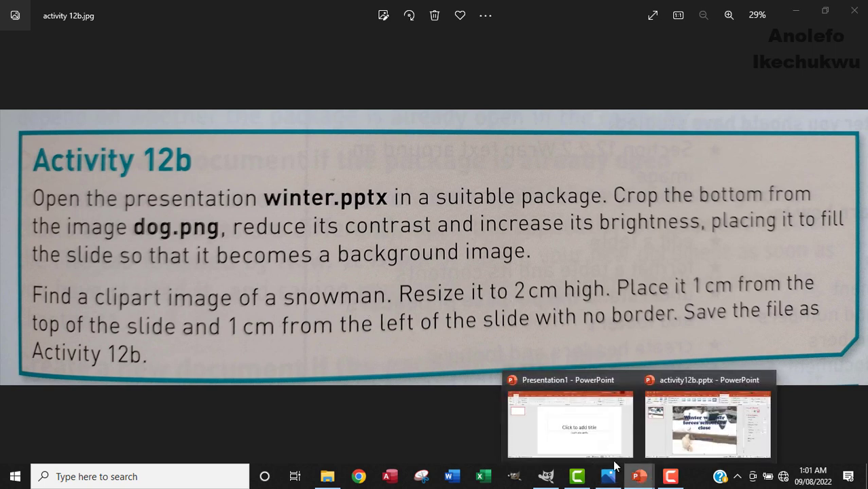
click(713, 415)
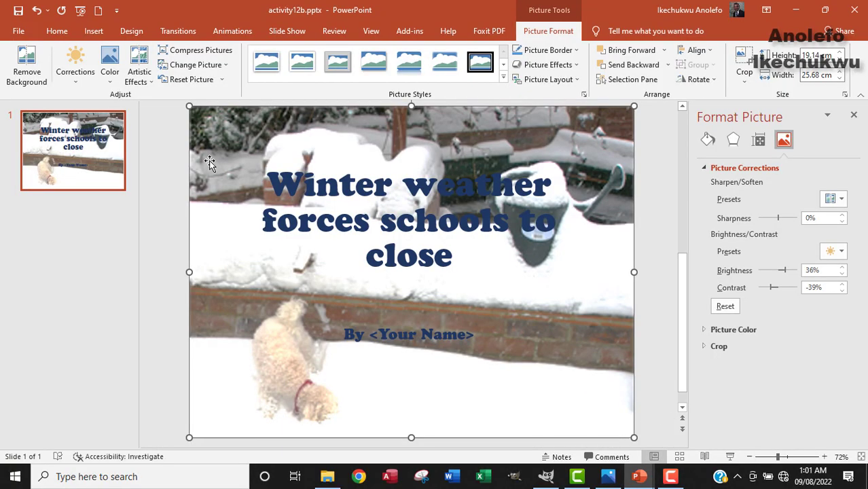
Insert the snowman.jpg picture from this computer onto the slide.
click(92, 33)
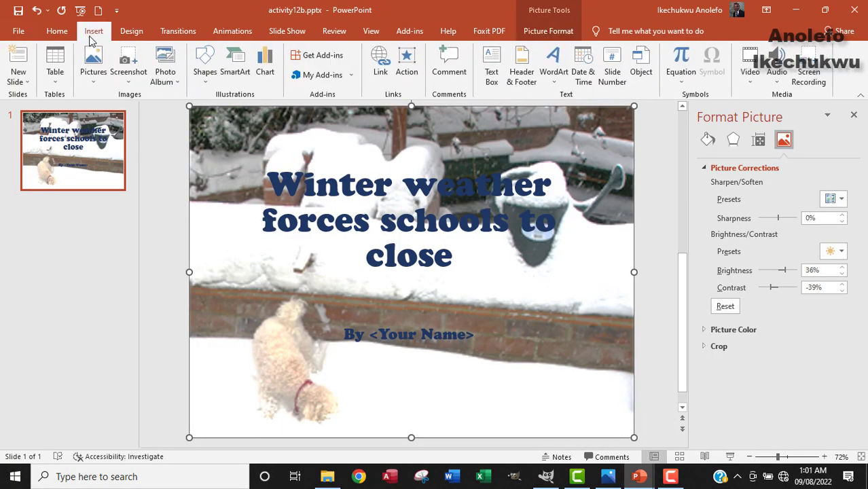
click(94, 75)
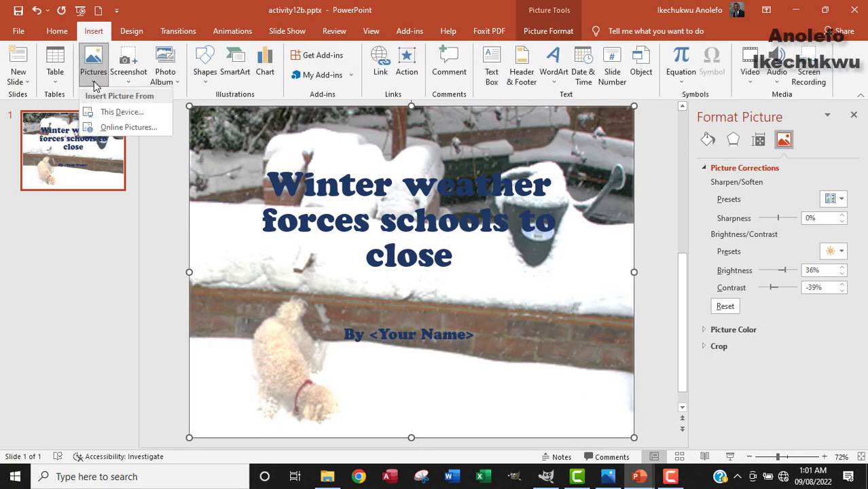
click(111, 118)
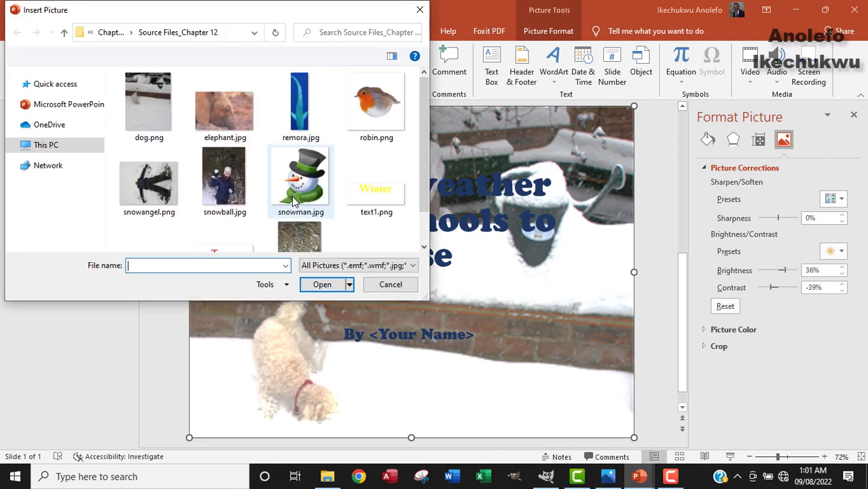
click(299, 180)
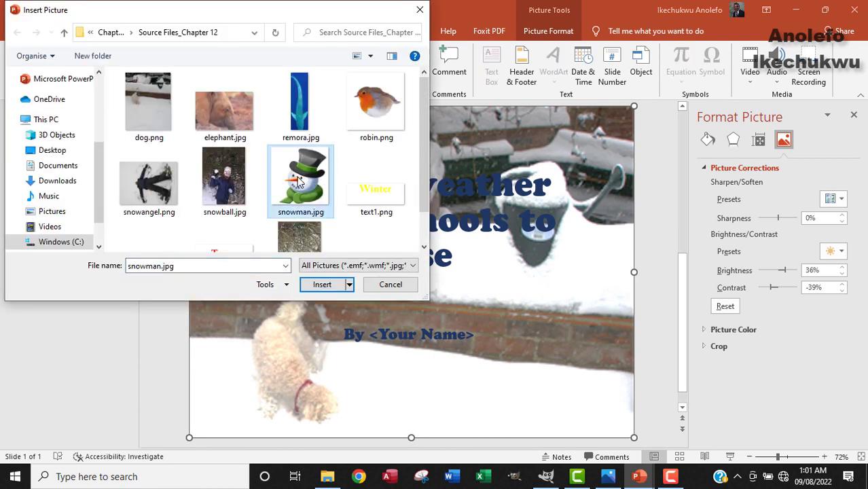
click(311, 284)
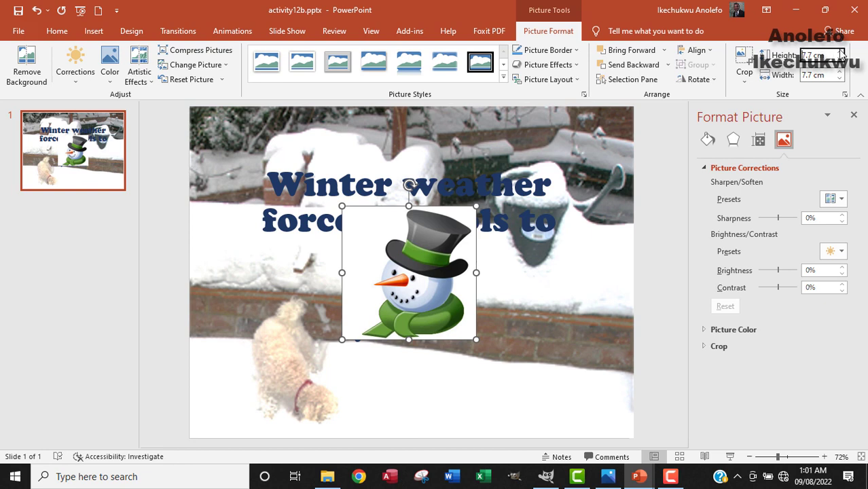
Set the snowman's height to 2 cm, drag it to the top-left corner, and review the Photos instructions.
drag(842, 56, 790, 56)
text(2)
click(408, 262)
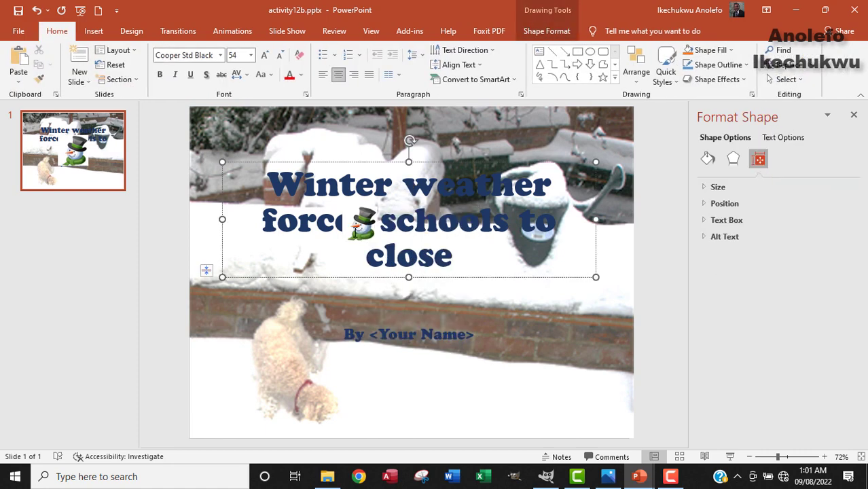
drag(354, 231, 234, 146)
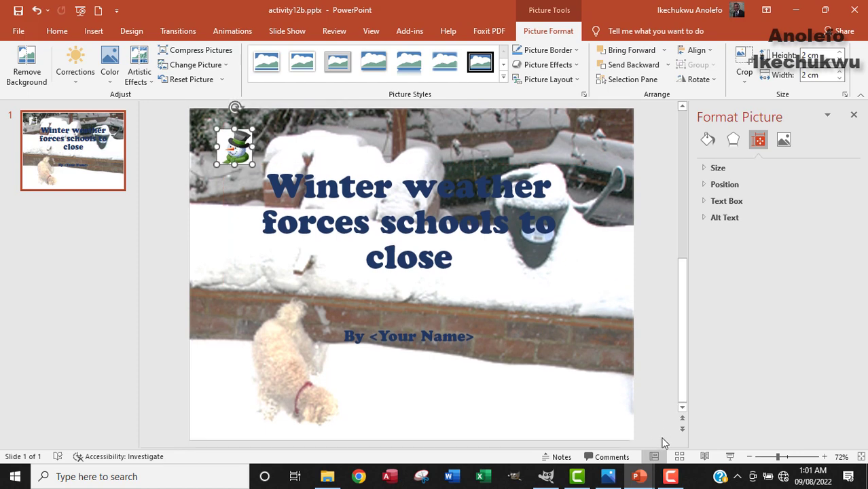
click(609, 476)
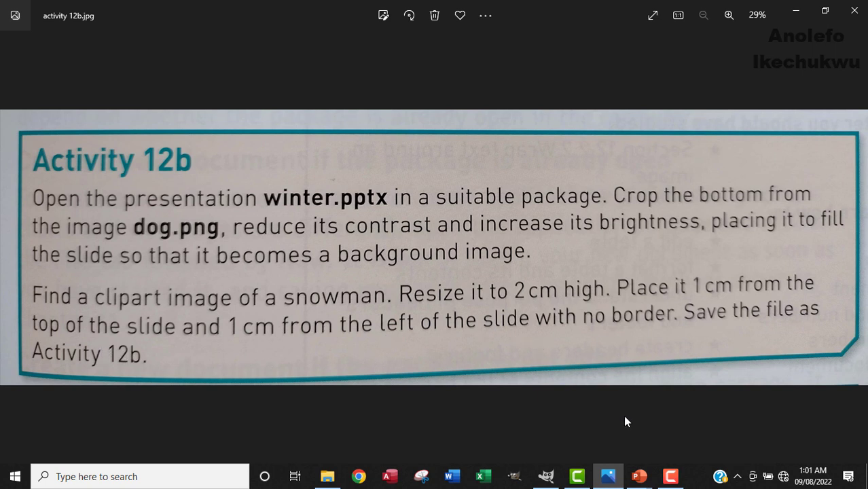
Back in activity12b, check the background photo and 2 cm snowman sizes, then save the presentation.
mouse_move(639, 476)
click(676, 428)
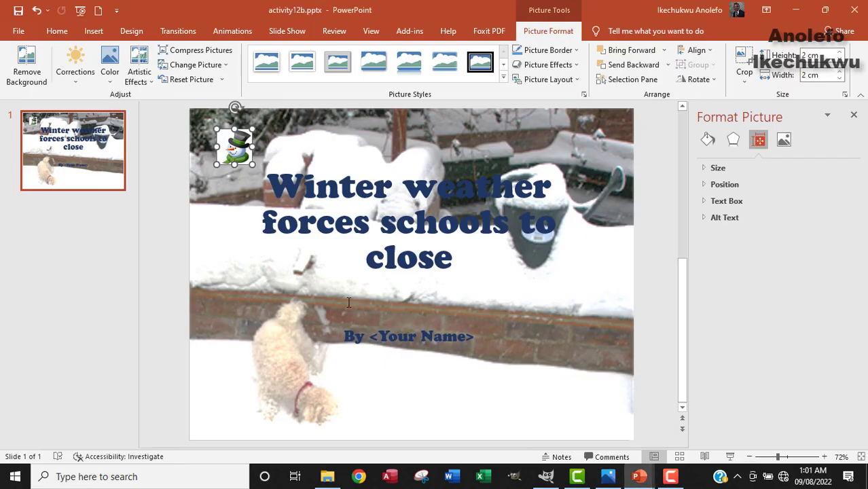
click(307, 150)
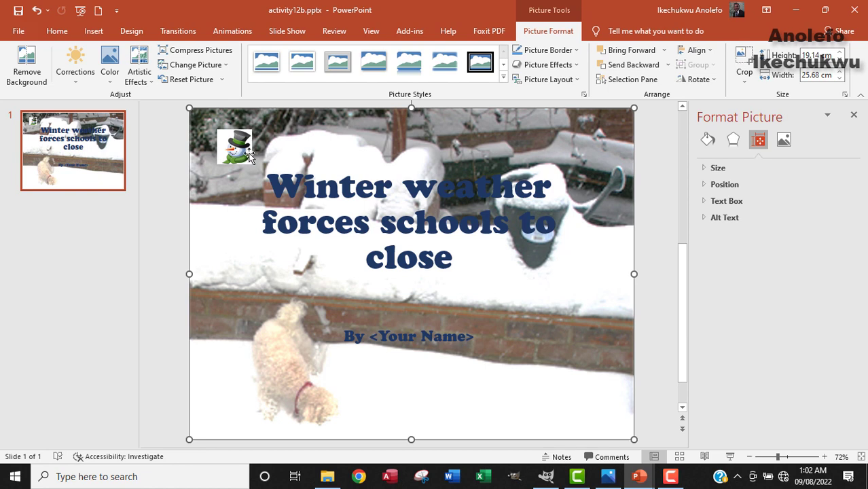
click(241, 151)
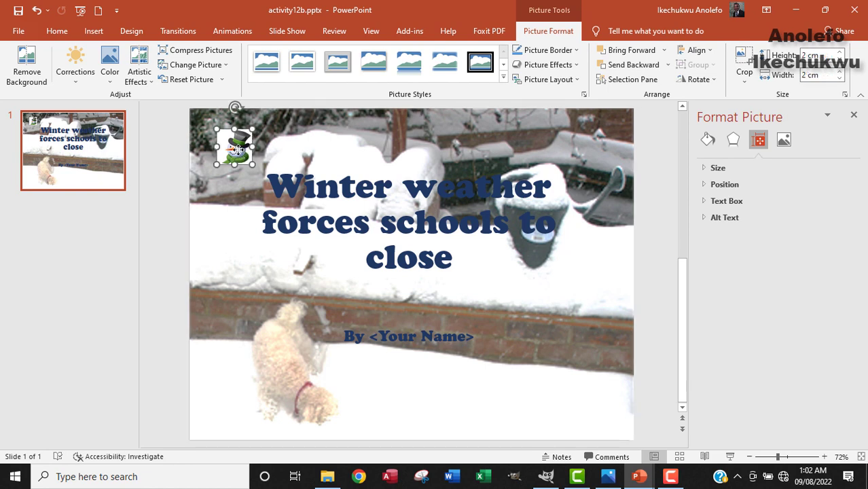
click(18, 11)
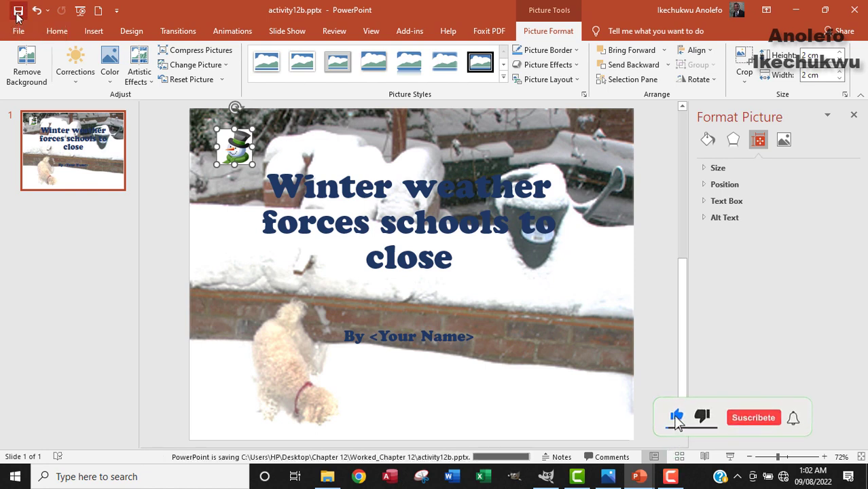